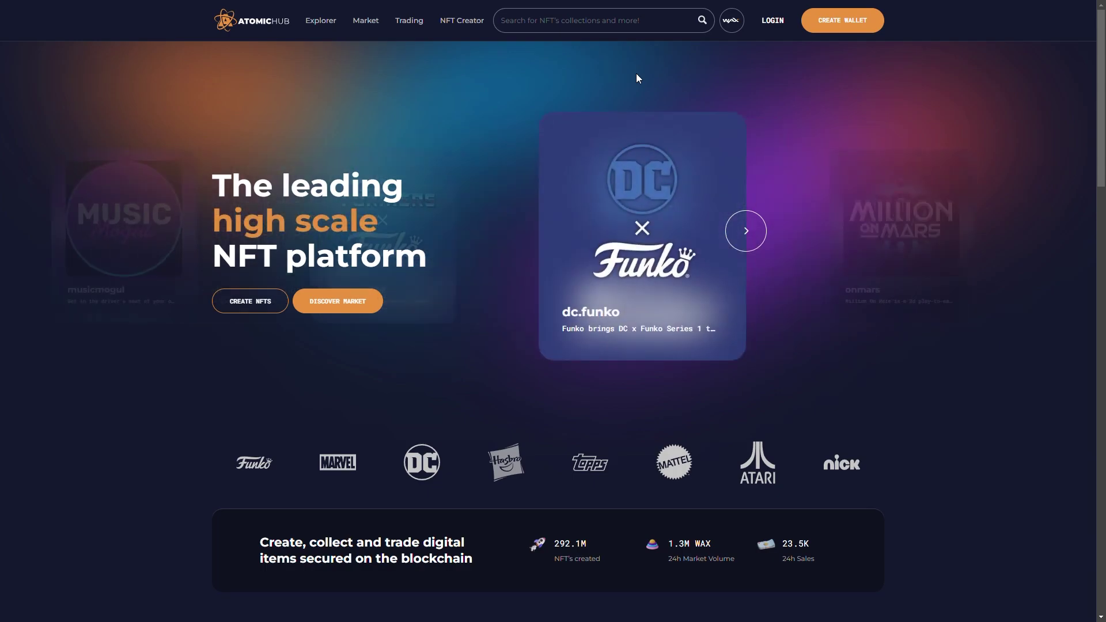
Step: Go from the AtomicHub home page to the Compare WAX Wallets page via CREATE WALLET
left_click(859, 33)
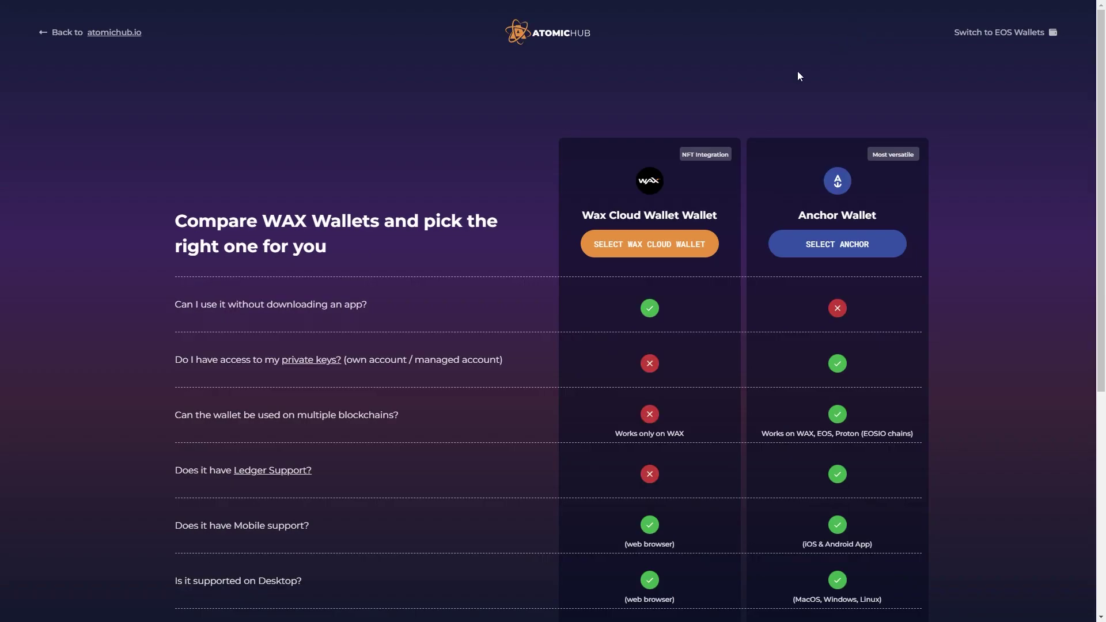
Step: Select Anchor Wallet on the Compare WAX Wallets page
scroll(763, 96, "down", 2)
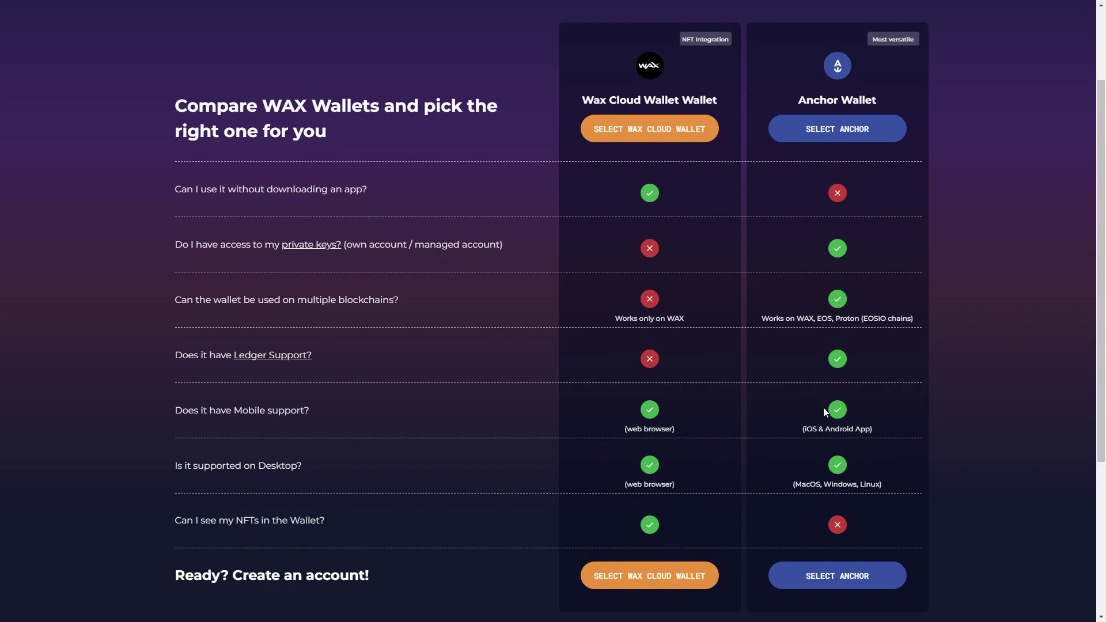
left_click(845, 576)
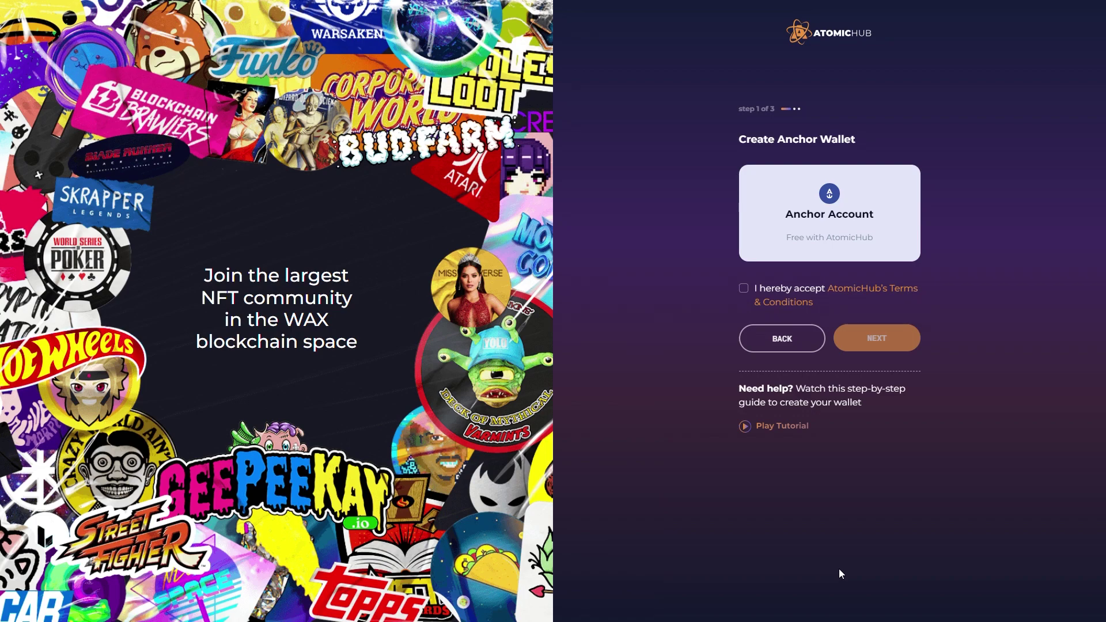
Step: Accept the terms and pass the hCaptcha 'I am human' check to launch Anchor
left_click(745, 292)
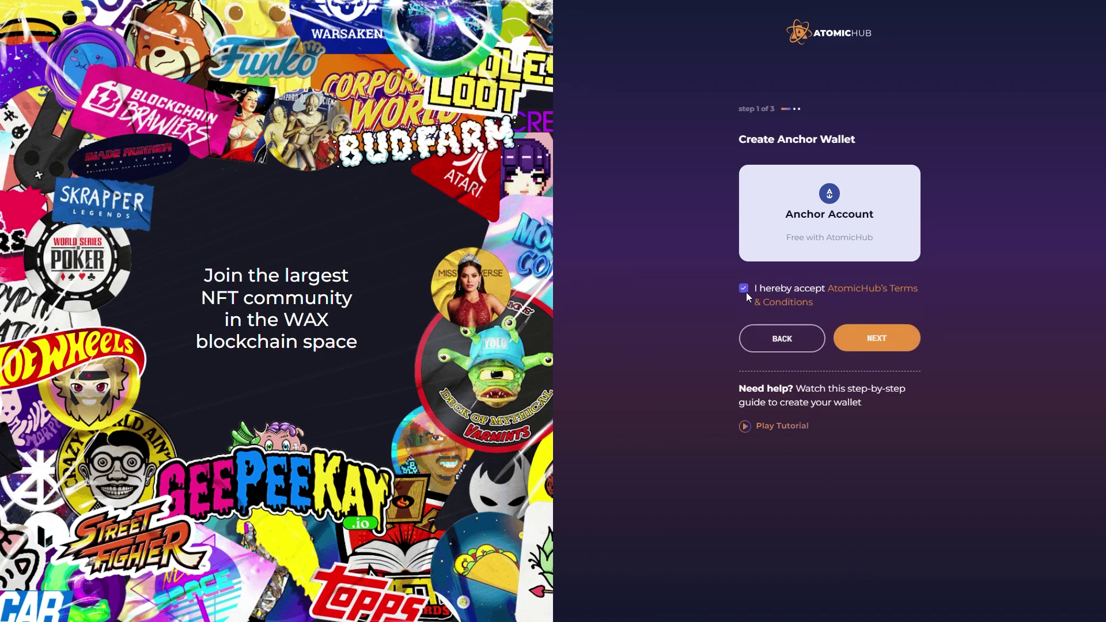
left_click(869, 346)
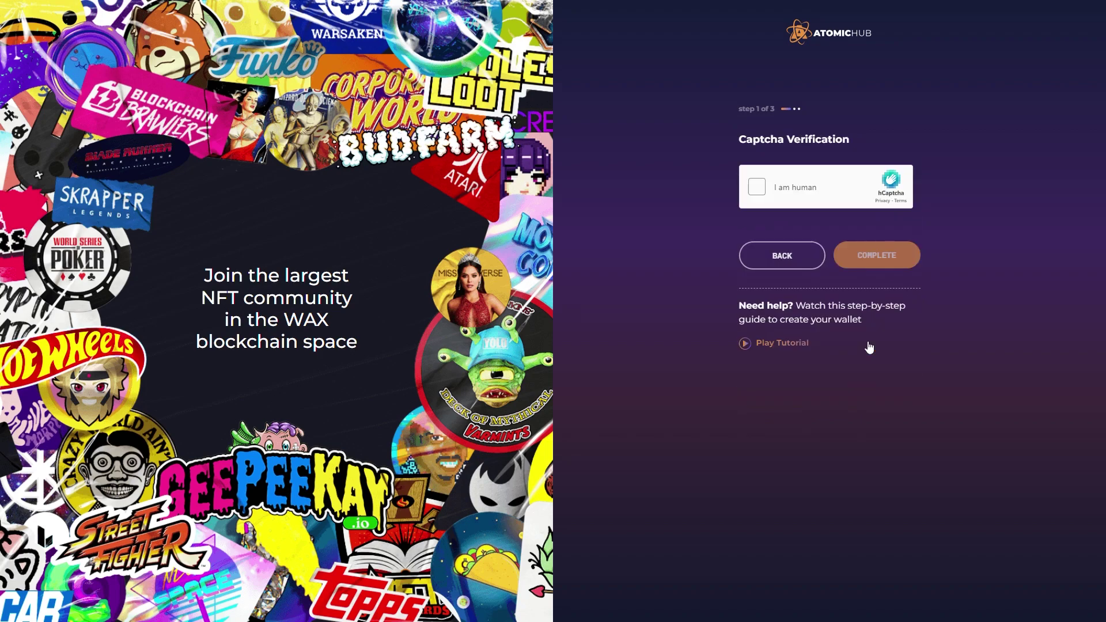
left_click(760, 193)
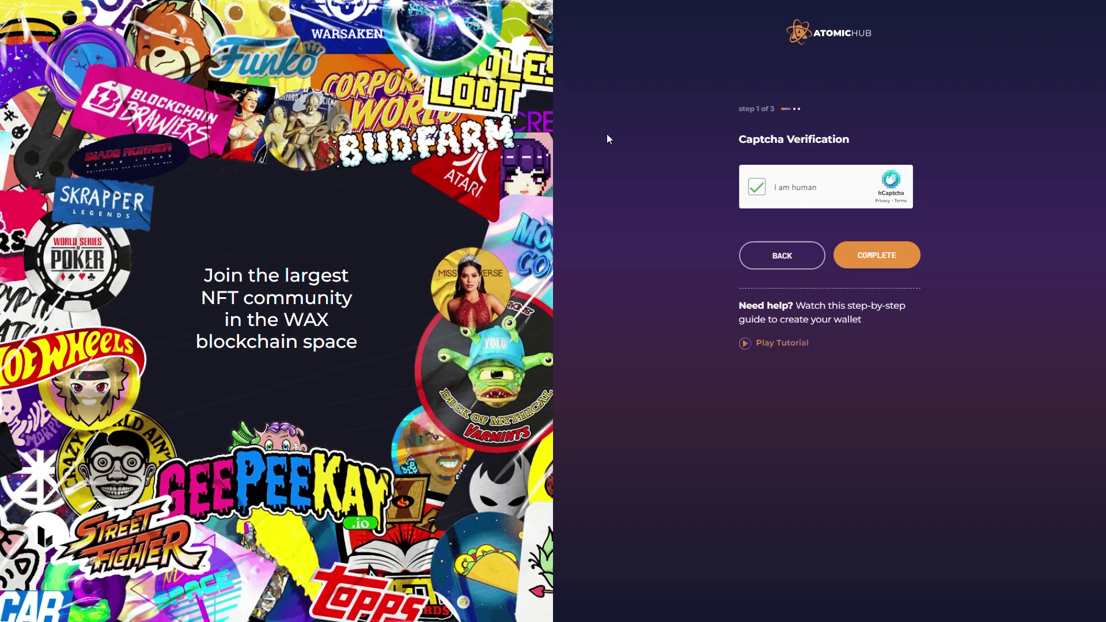
left_click(888, 259)
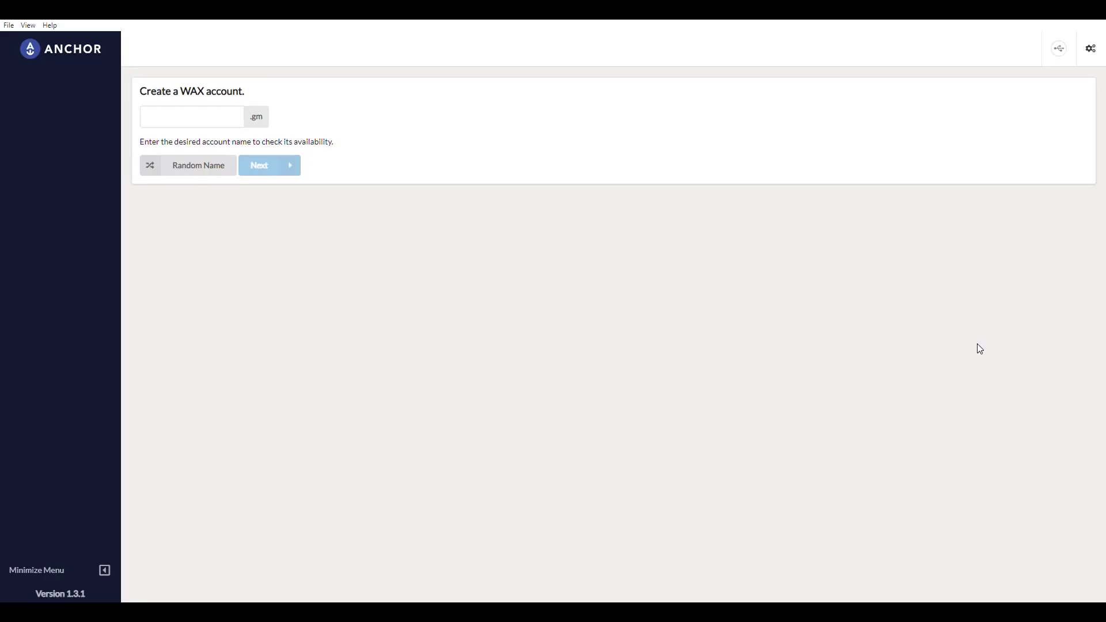
Step: Enter 'notmayor' as the account name and proceed with the available notmayor.gm
left_click(198, 116)
type("notmayor")
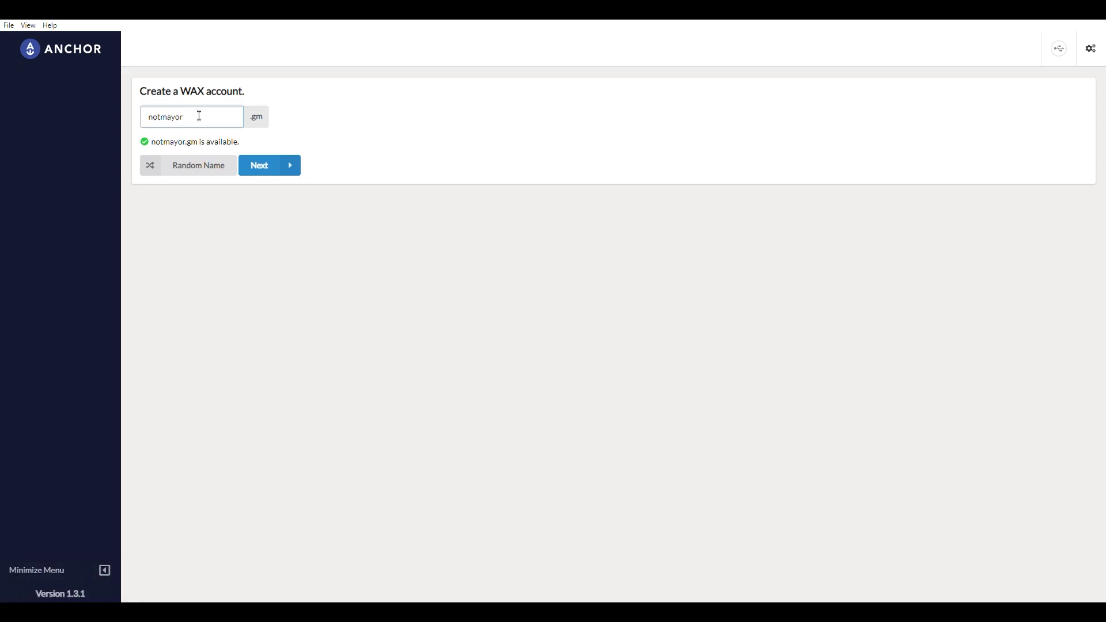
left_click(267, 168)
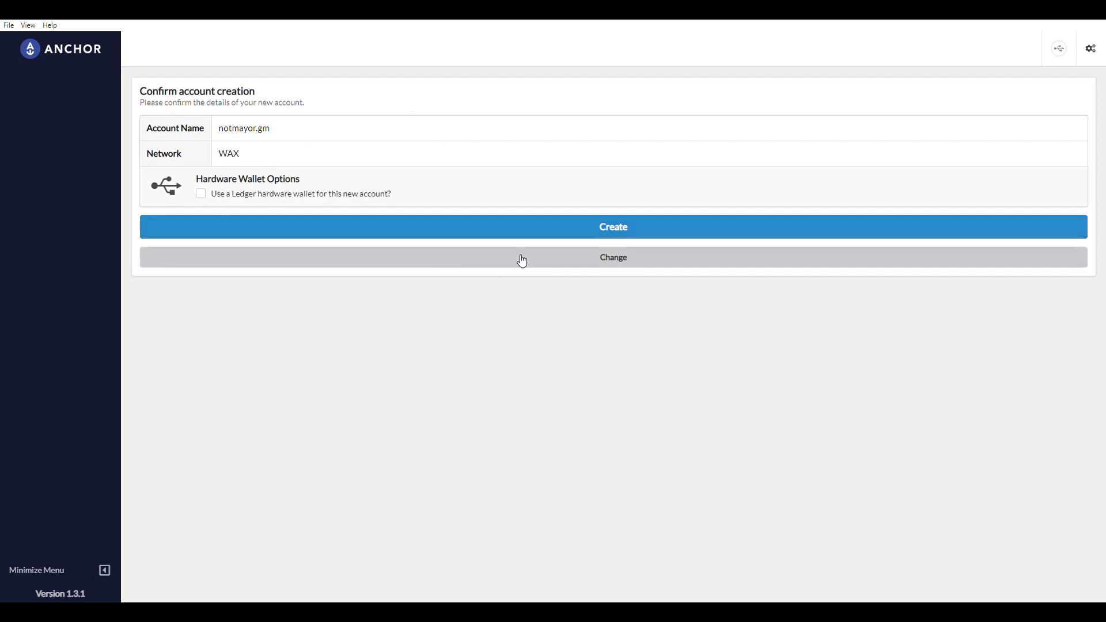
Step: Confirm creation of the notmayor.gm account on the WAX blockchain
left_click(622, 228)
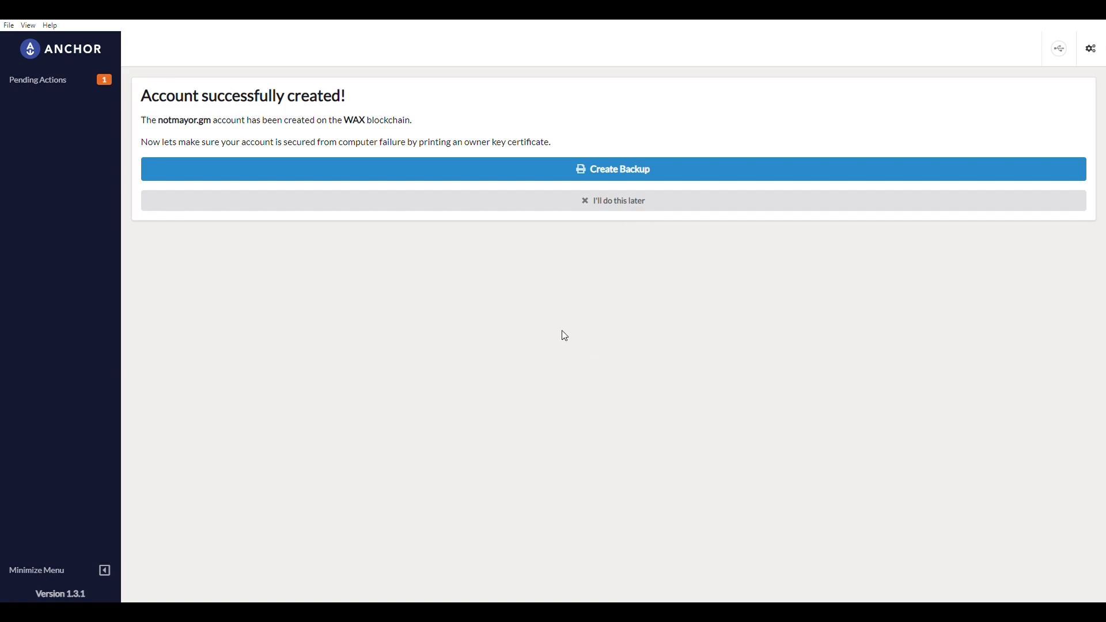
Step: Save the owner key certificate backup, authorizing with the Anchor password
left_click(617, 172)
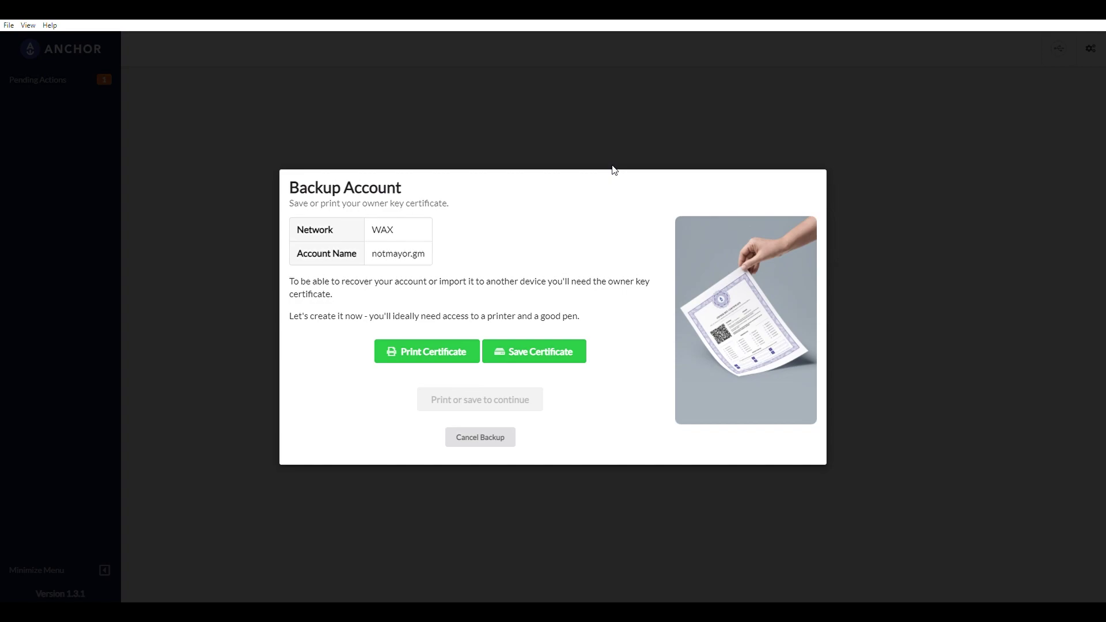
left_click(563, 358)
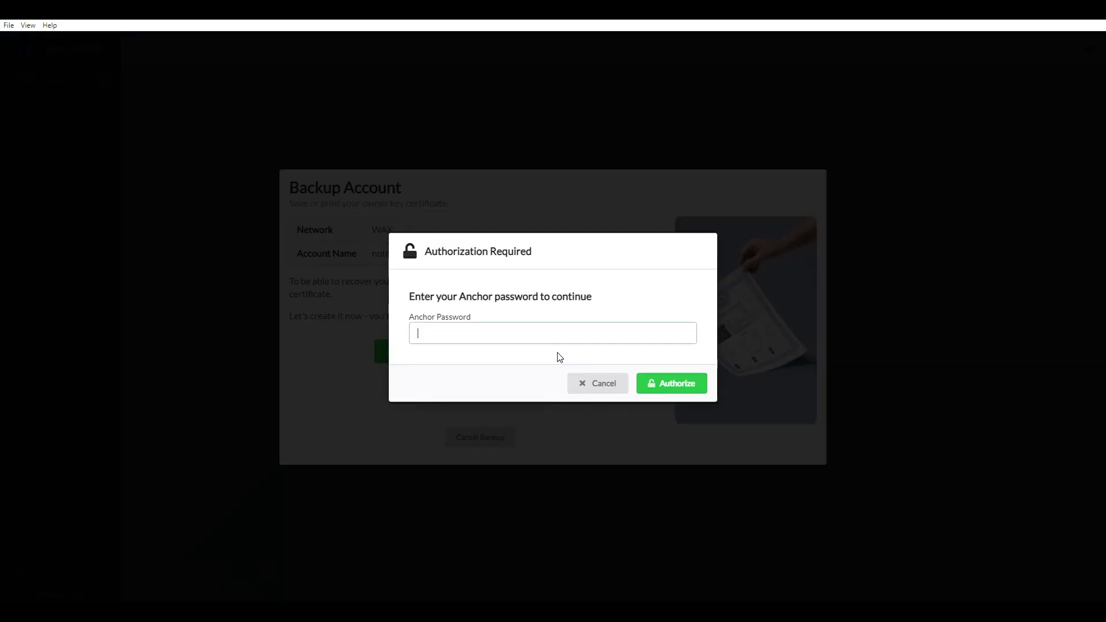
type("••••••••••")
key("Return")
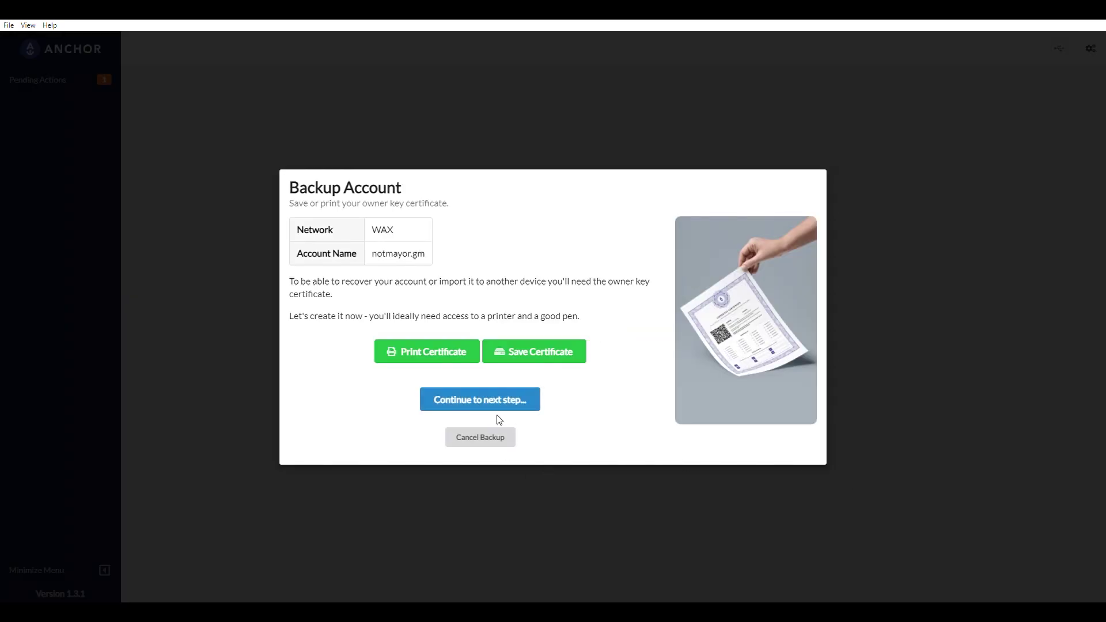
left_click(498, 406)
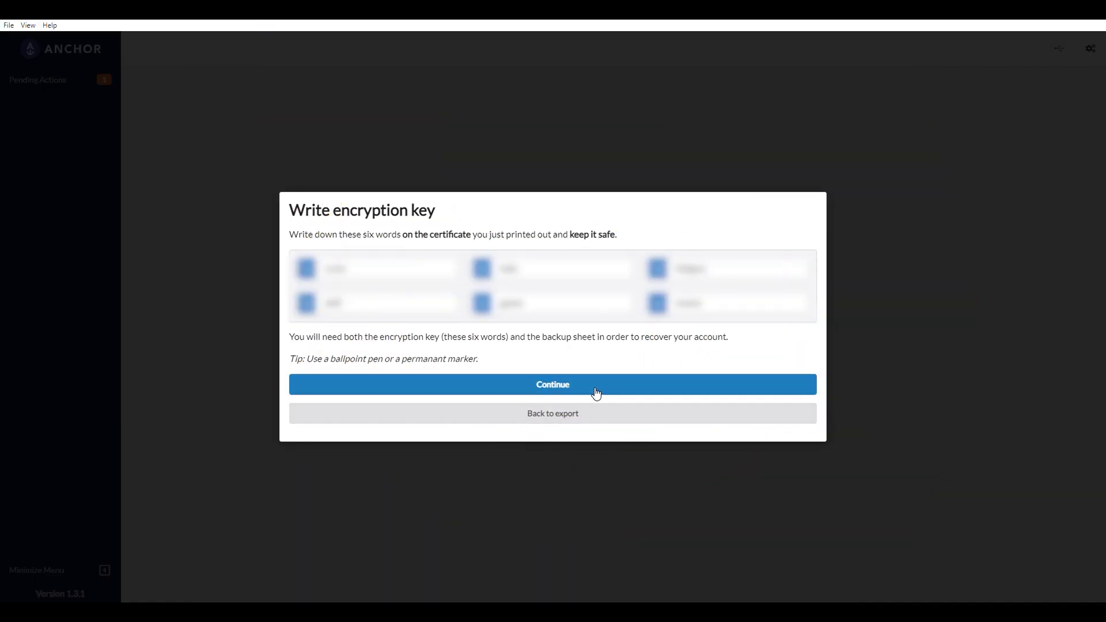
Step: Verify the six encryption key words in their correct order and continue
left_click(593, 389)
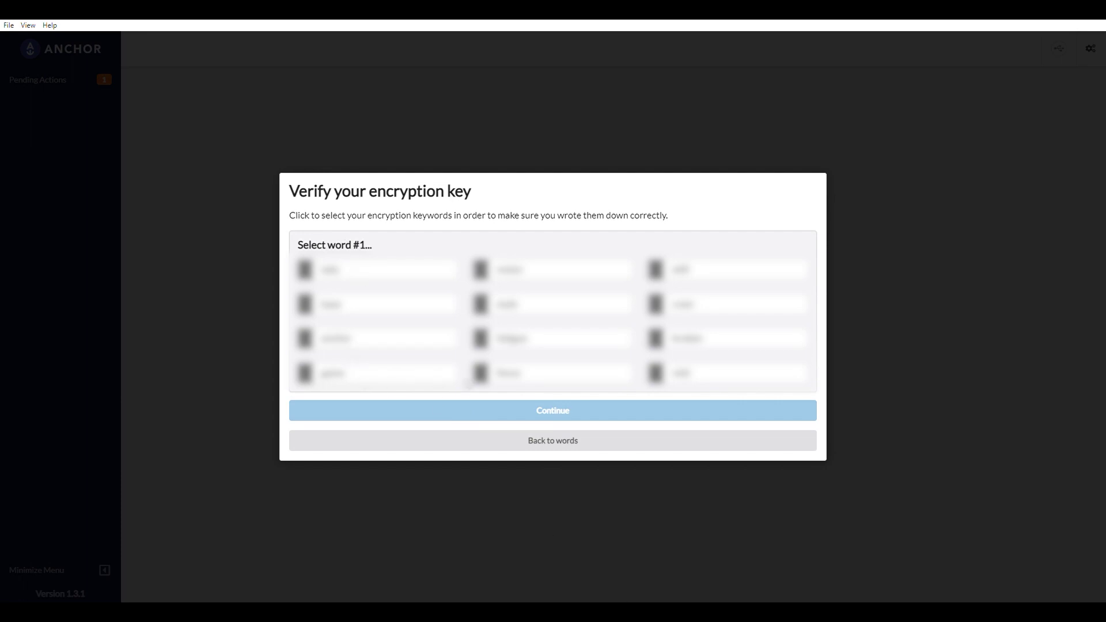
left_click(723, 310)
left_click(390, 284)
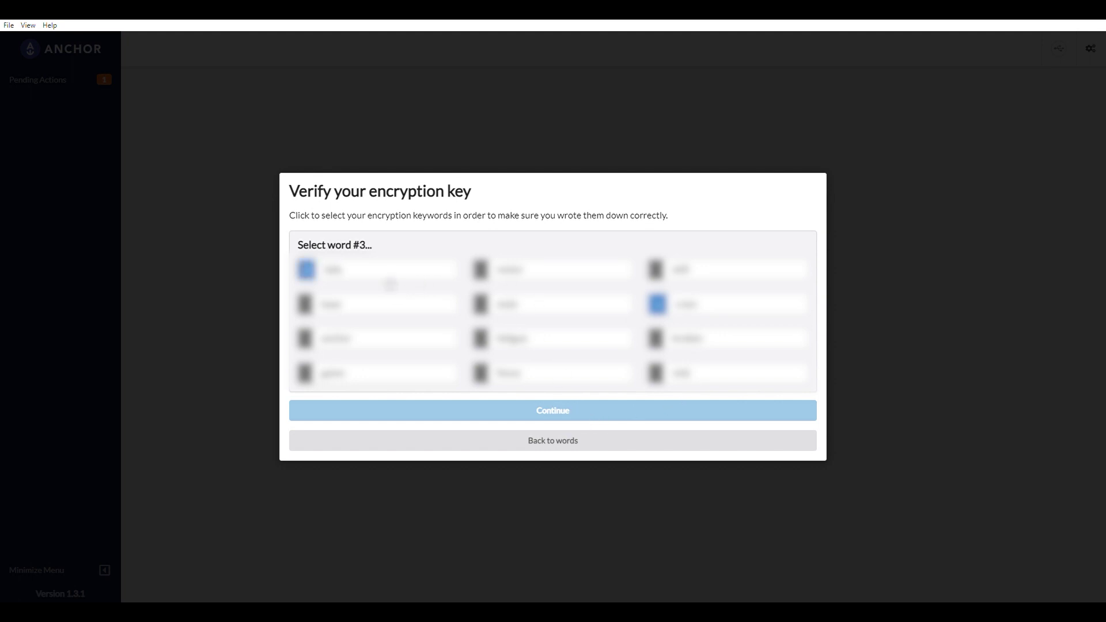
left_click(490, 340)
left_click(680, 274)
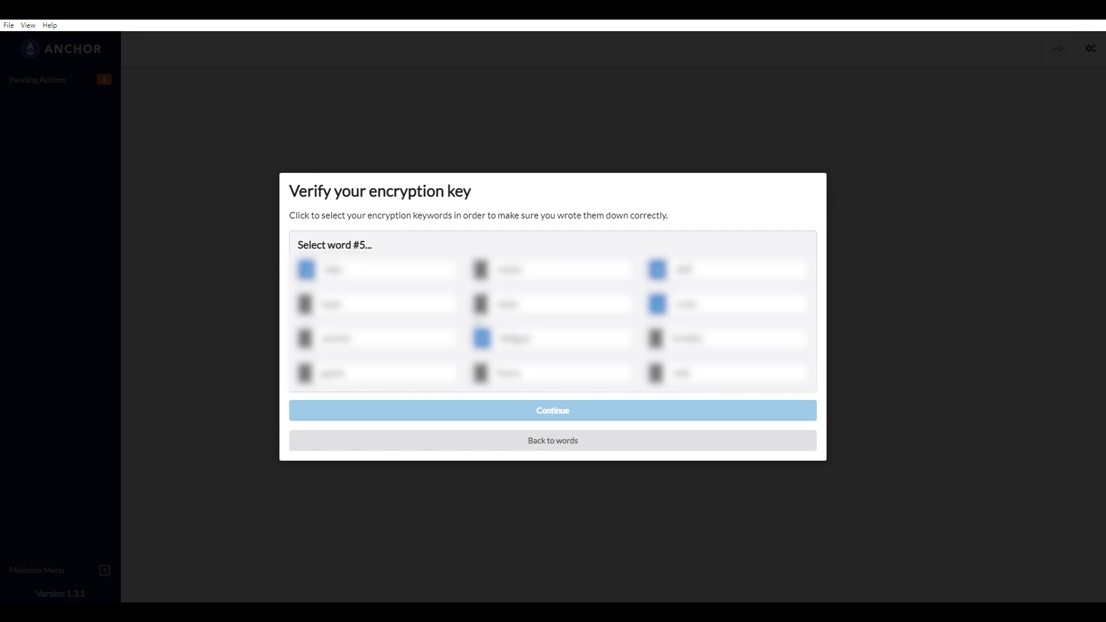
left_click(405, 378)
left_click(524, 277)
left_click(571, 416)
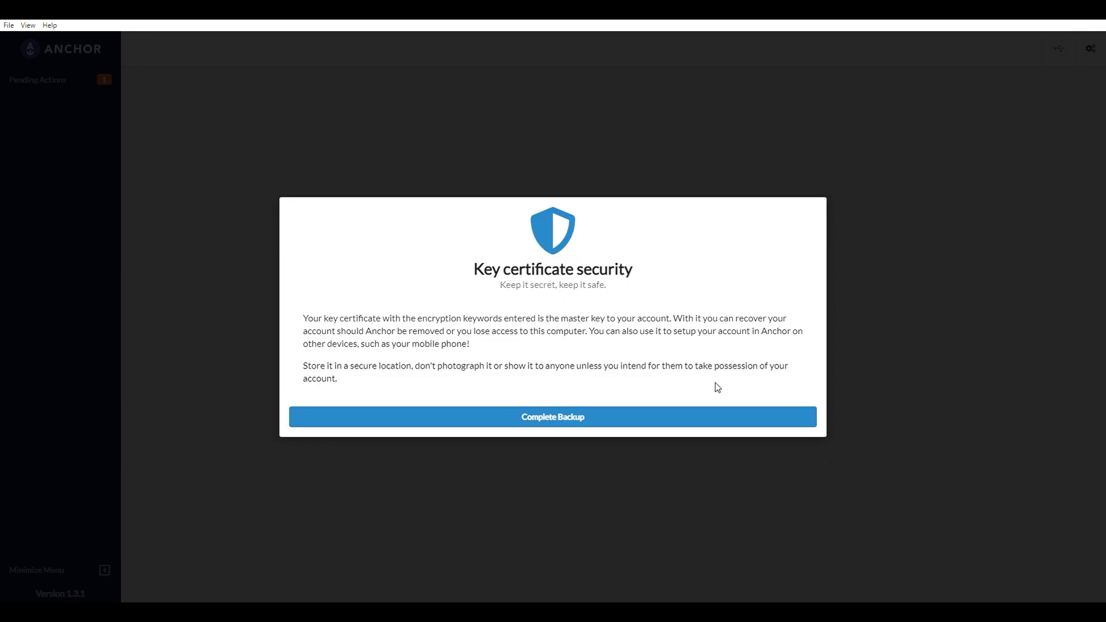
Step: Complete the Anchor backup and choose Anchor as AtomicHub's login wallet
left_click(555, 424)
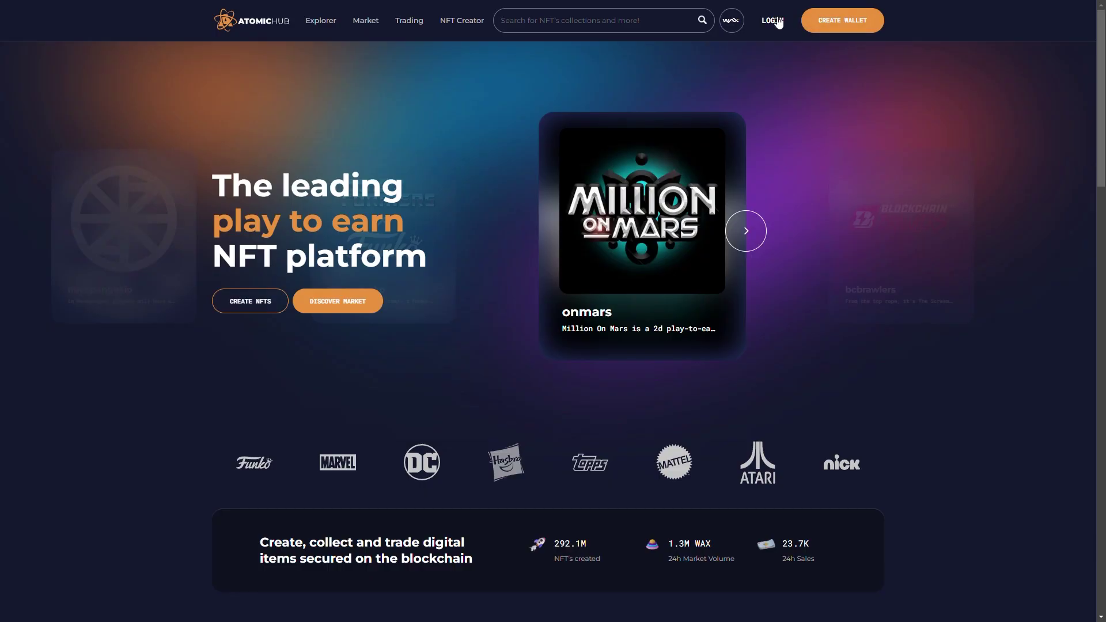
left_click(775, 22)
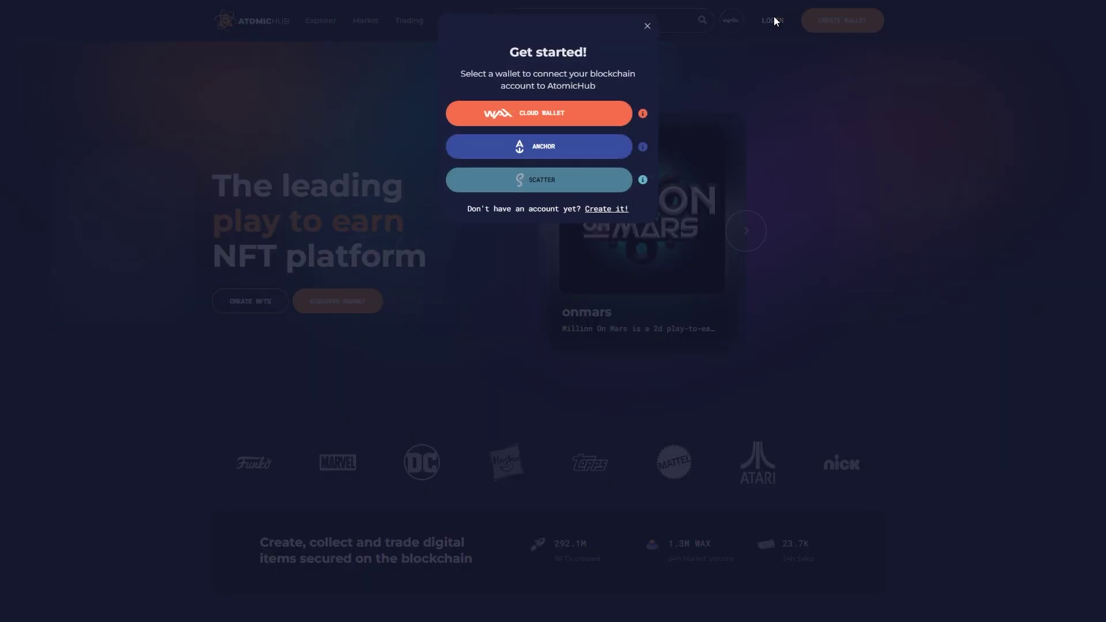
left_click(595, 156)
Step: Approve the login in Anchor and open AtomicHub's Trading page
left_click(562, 444)
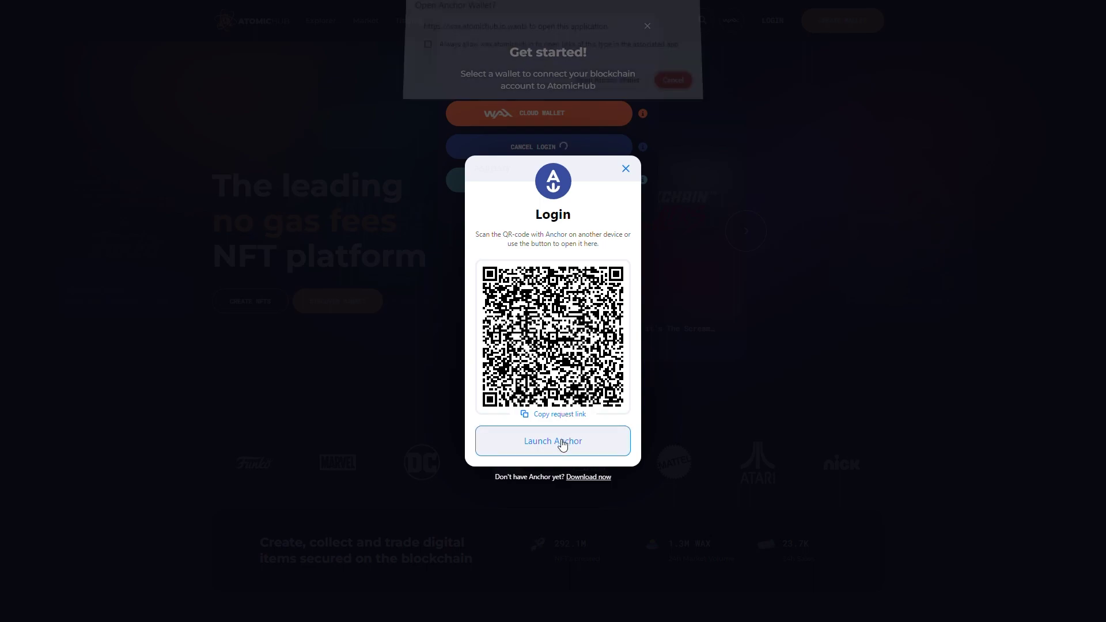
left_click(639, 85)
left_click(552, 417)
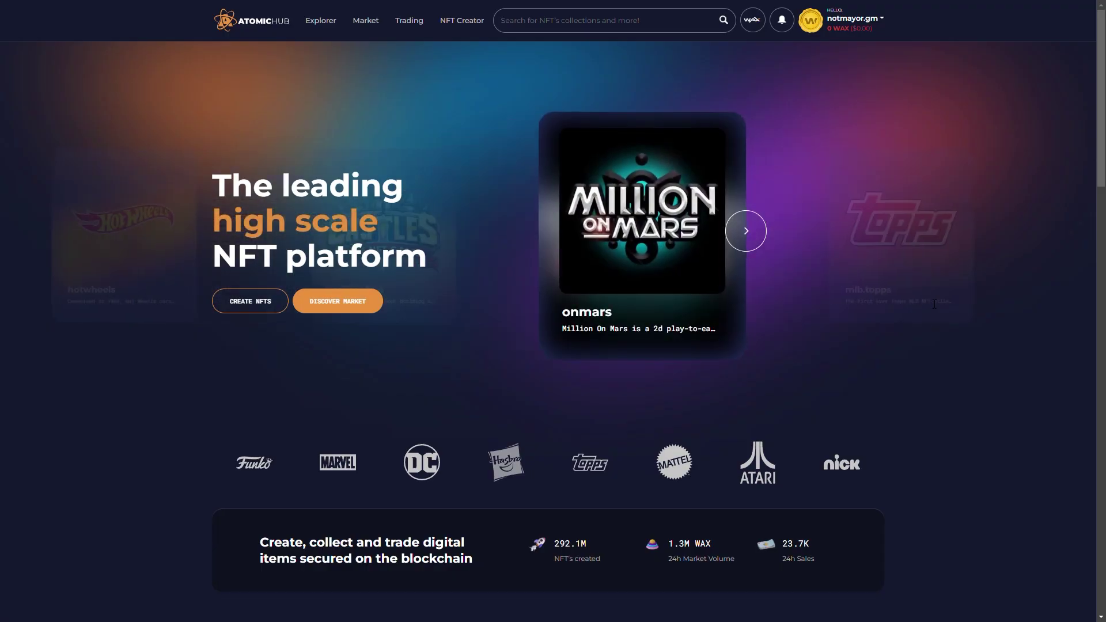
left_click(409, 21)
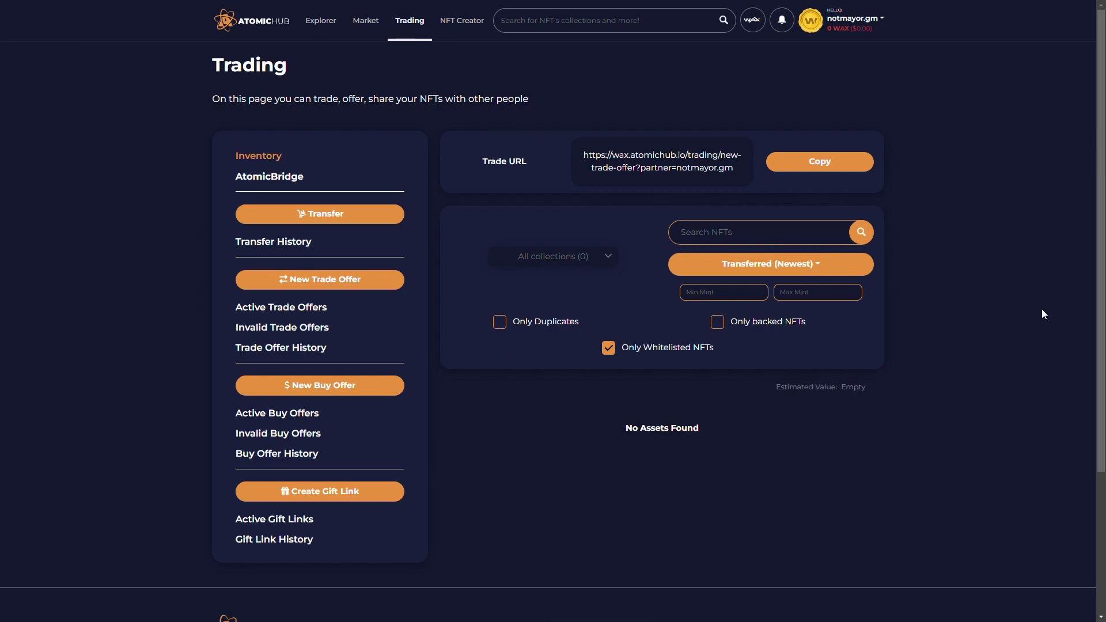